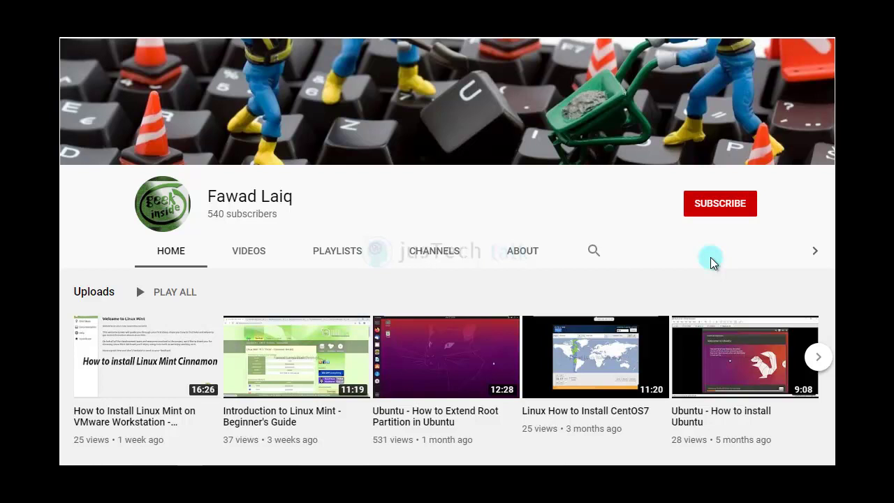
# Subscribe to the YouTube channel and set its notifications to All
pyautogui.click(724, 212)
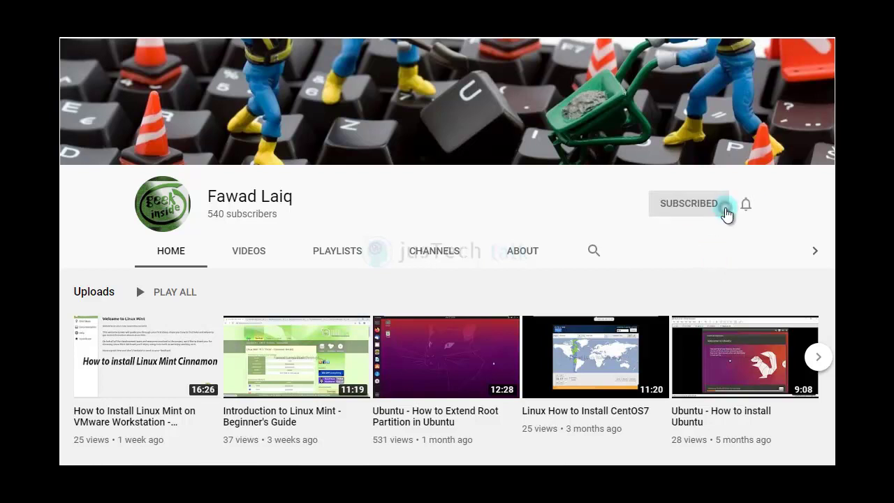
pyautogui.click(745, 207)
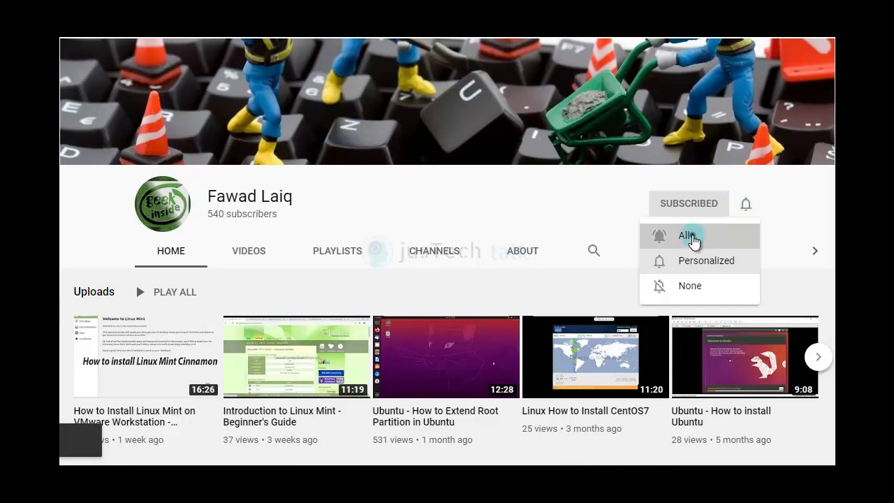
pyautogui.click(694, 239)
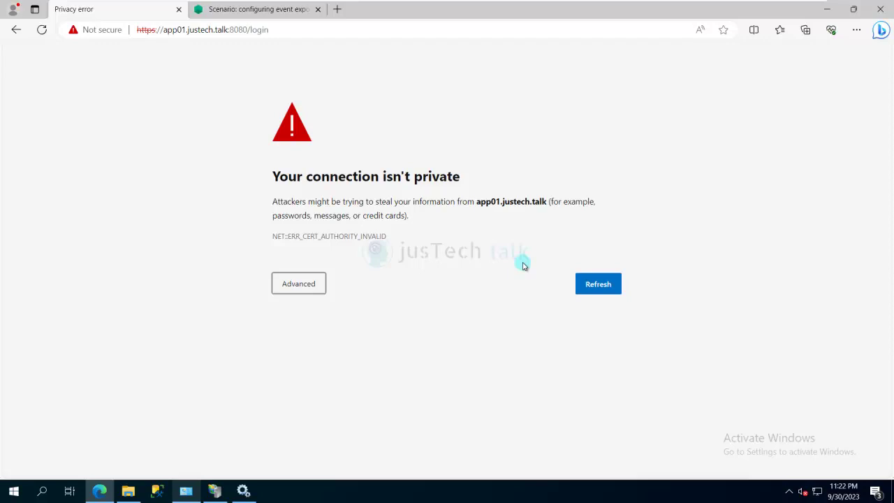
pyautogui.click(100, 30)
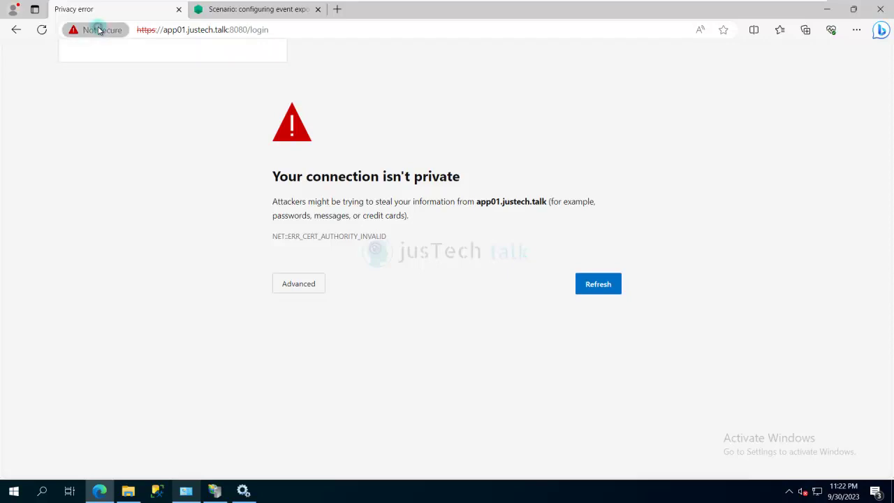
pyautogui.click(270, 82)
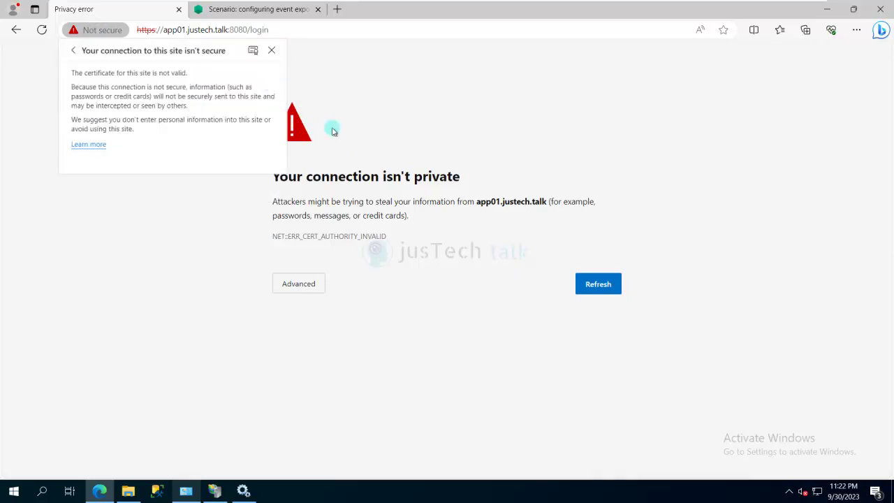
pyautogui.click(254, 51)
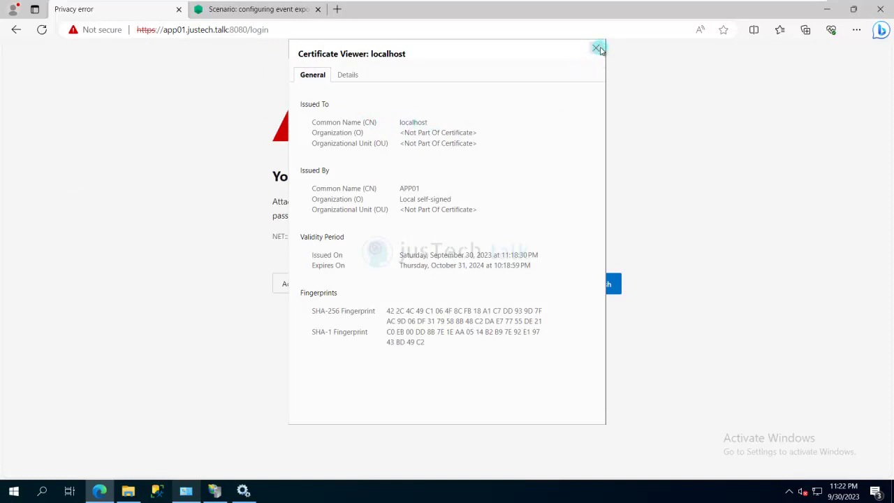
pyautogui.click(597, 48)
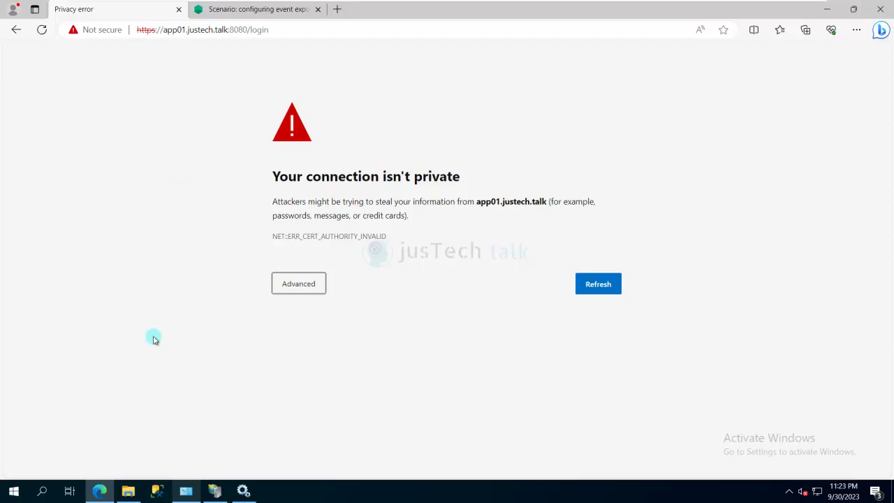
pyautogui.click(127, 491)
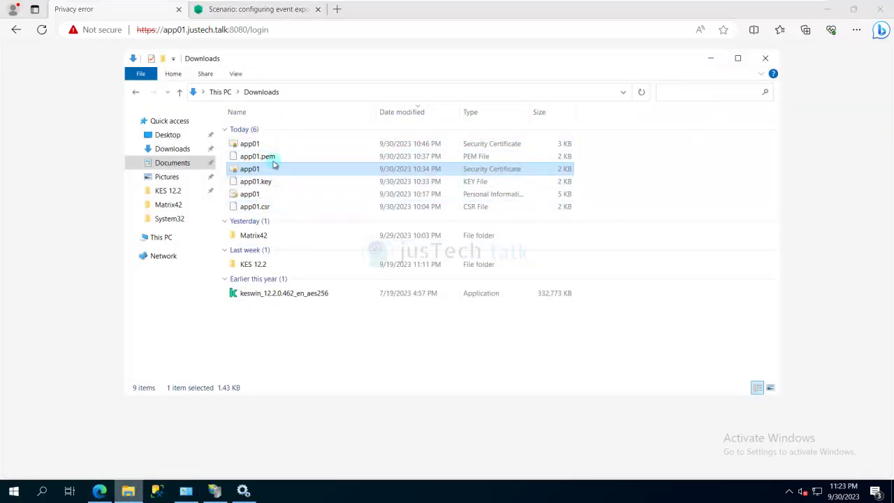
pyautogui.rightClick(258, 147)
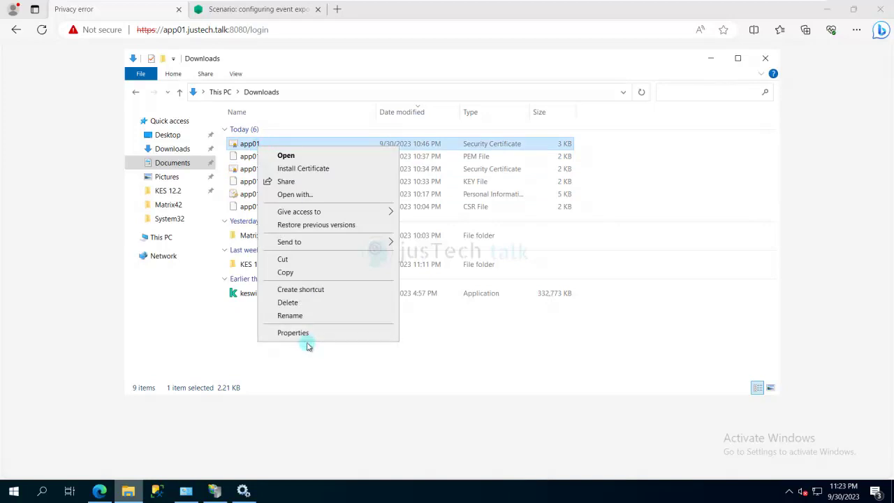
pyautogui.click(308, 334)
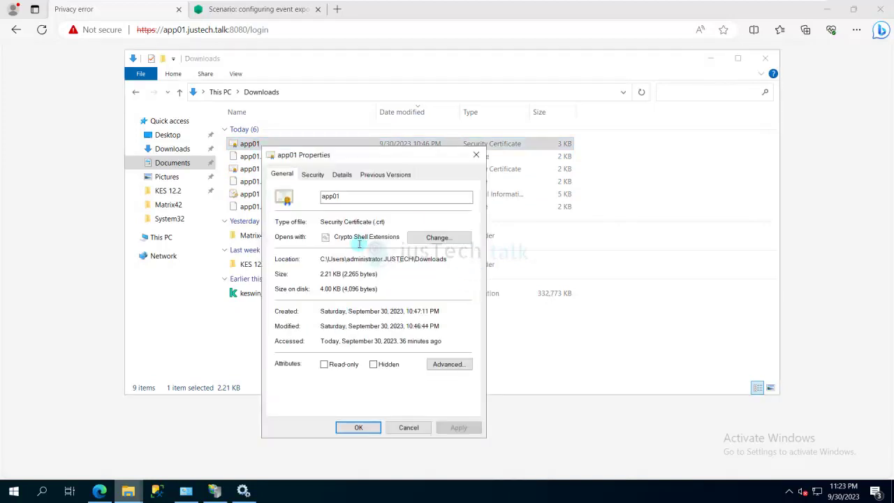
pyautogui.click(409, 428)
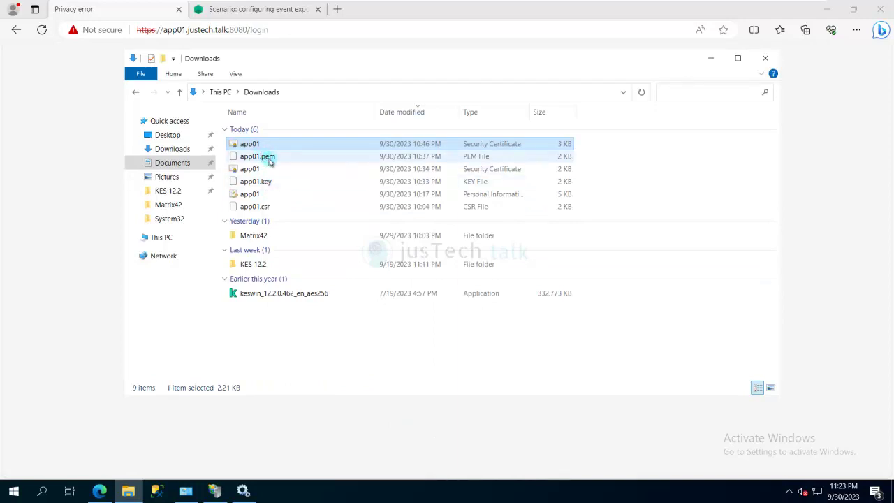
pyautogui.click(258, 169)
pyautogui.rightClick(258, 169)
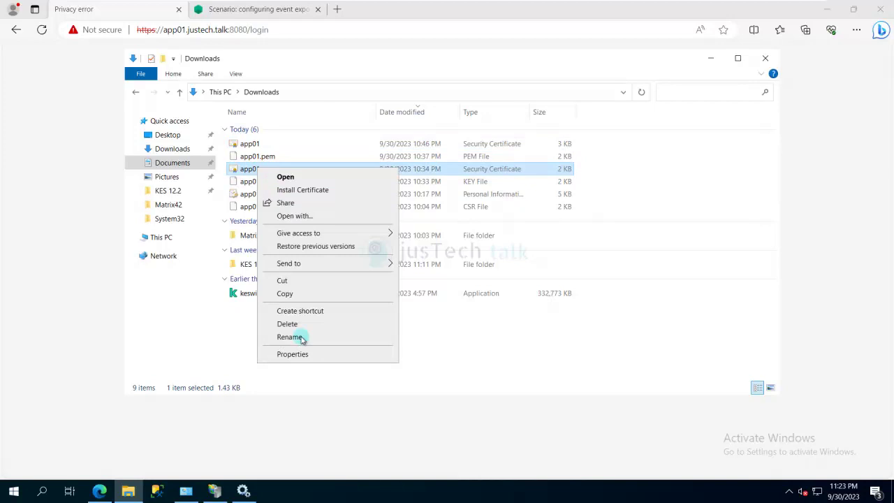
pyautogui.click(292, 353)
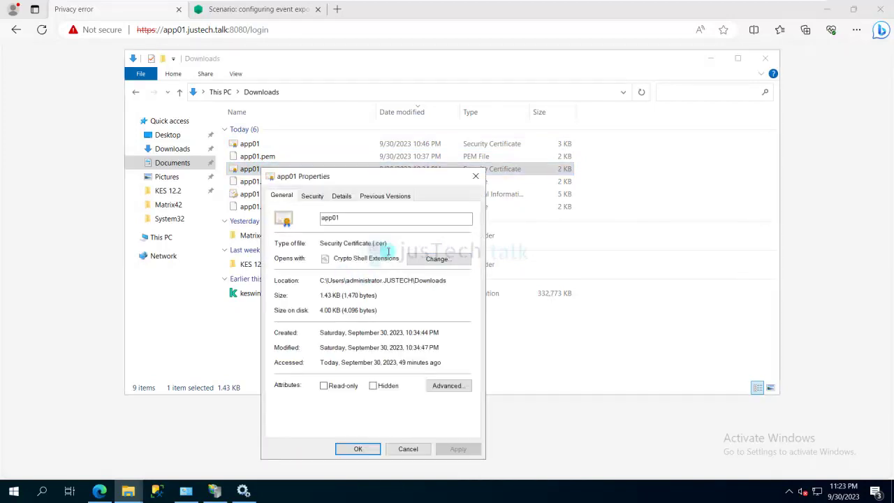
pyautogui.click(476, 176)
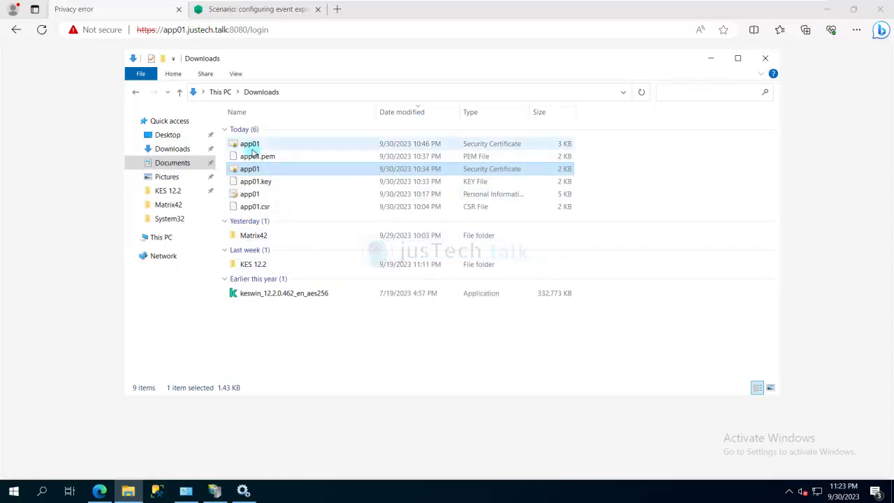
pyautogui.click(711, 60)
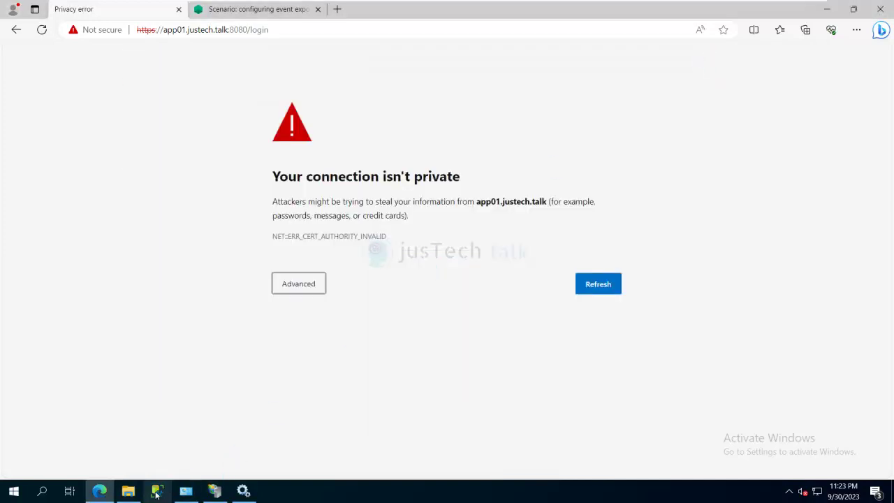
# Open Programs and Features to list the installed Kaspersky Security Center Web Console
pyautogui.click(188, 493)
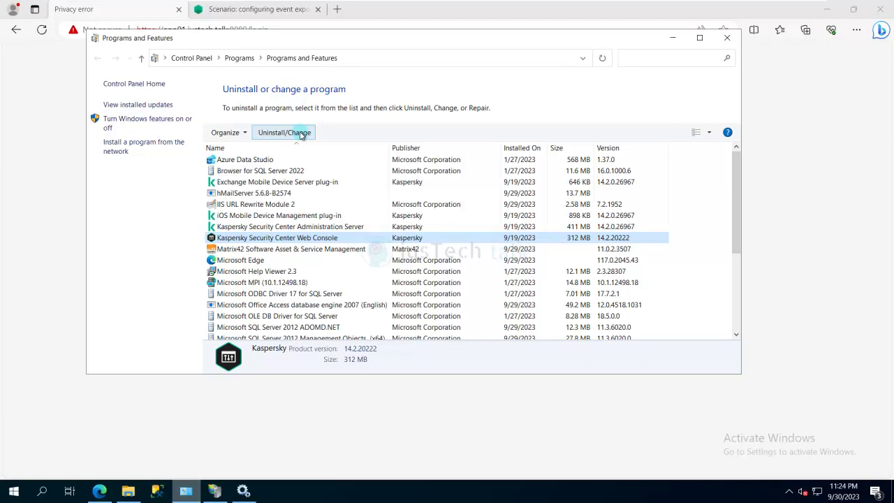
# Start modifying the Web Console in English, keeping the connection and account settings
pyautogui.click(302, 135)
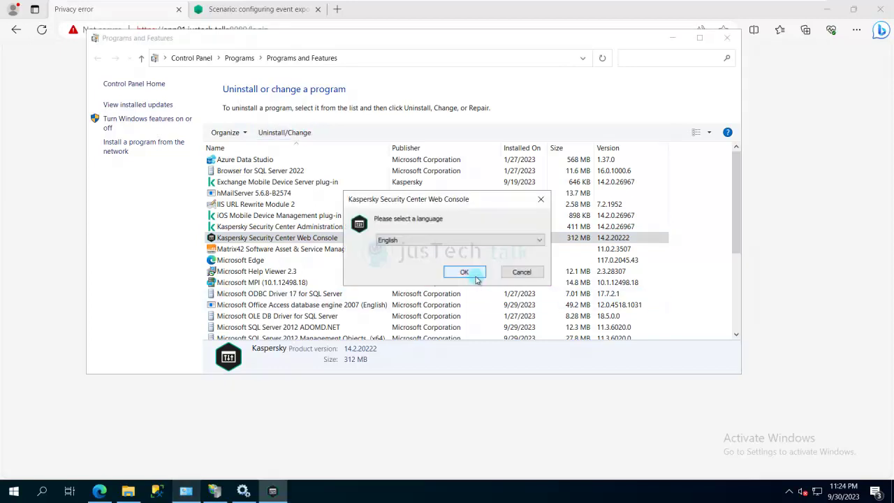
pyautogui.click(472, 273)
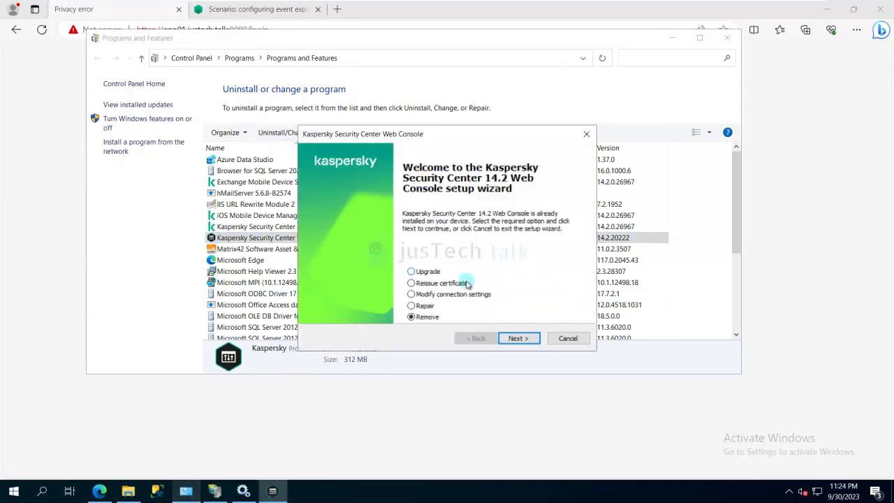
pyautogui.click(412, 294)
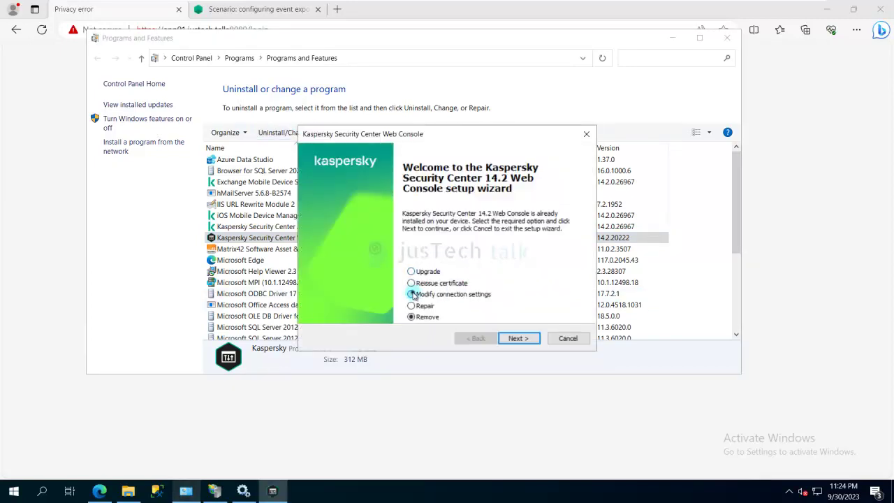
pyautogui.click(519, 340)
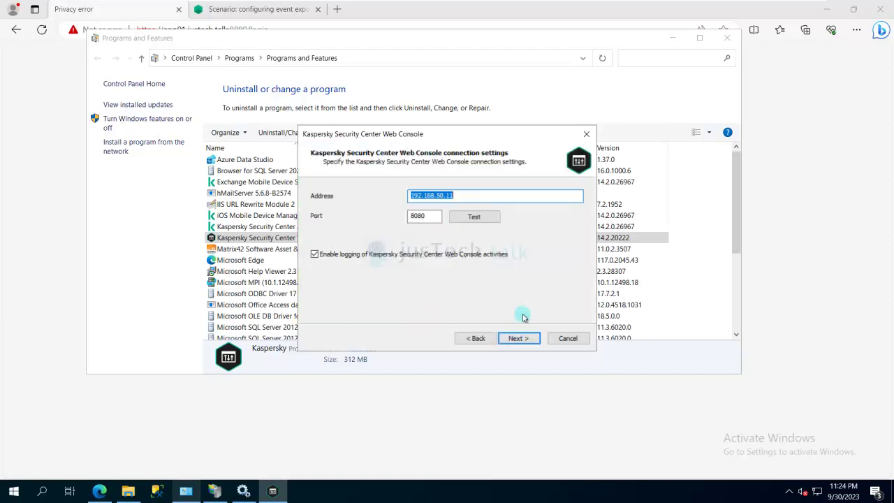
pyautogui.click(516, 340)
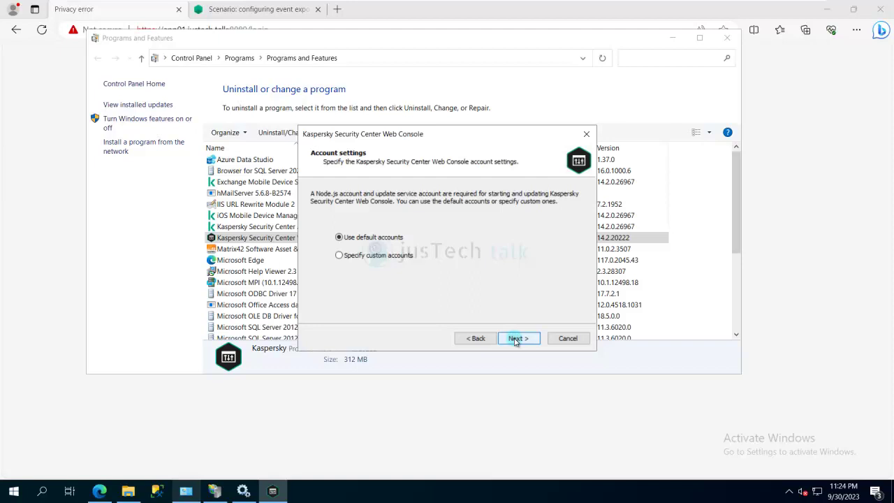
pyautogui.click(476, 338)
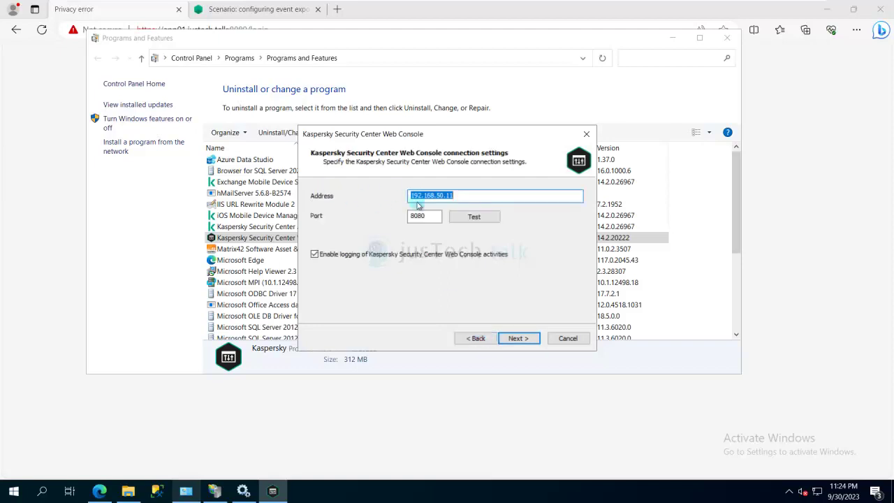
pyautogui.click(521, 340)
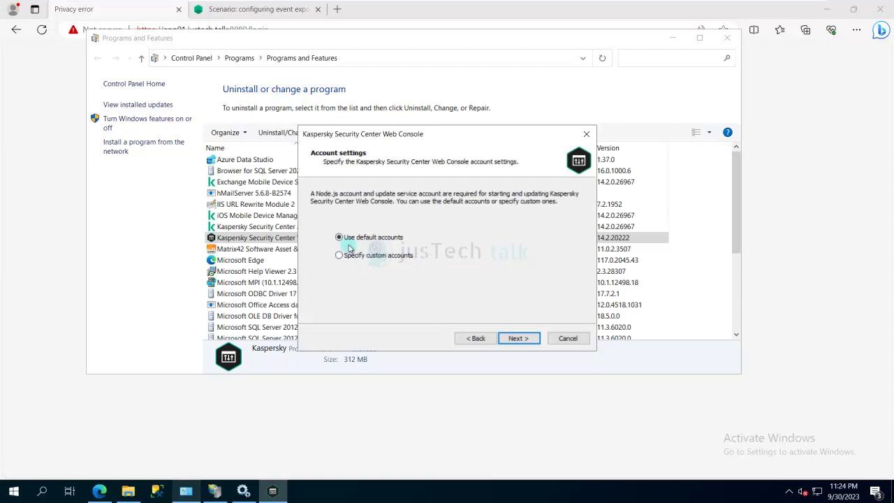
pyautogui.click(524, 341)
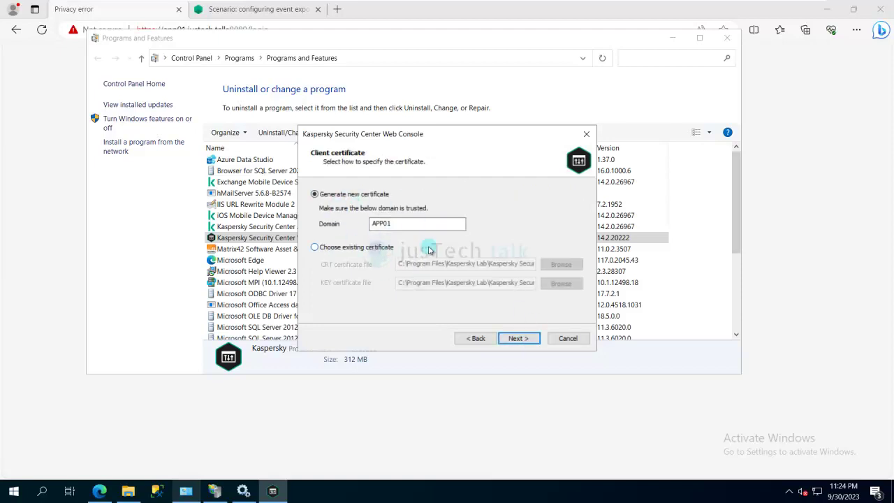
# Use the existing app01 certificate as CRT and app01.pem as KEY, then advance to the summary
pyautogui.click(315, 248)
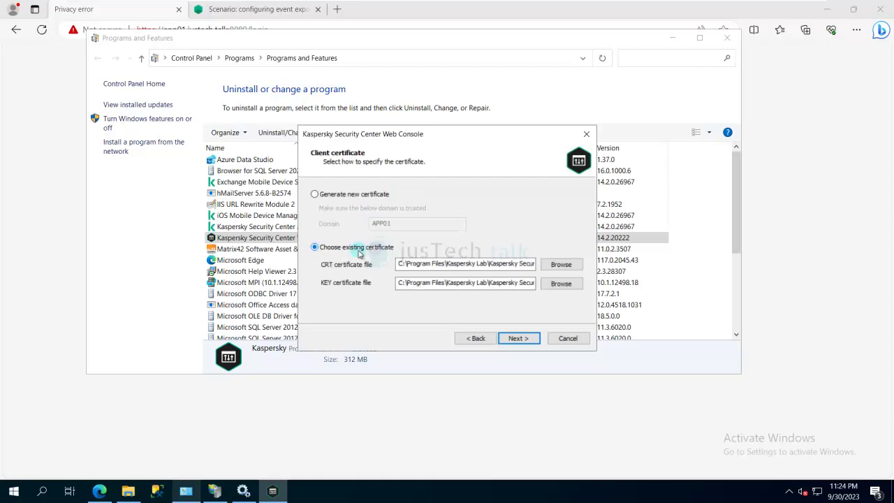
pyautogui.click(560, 265)
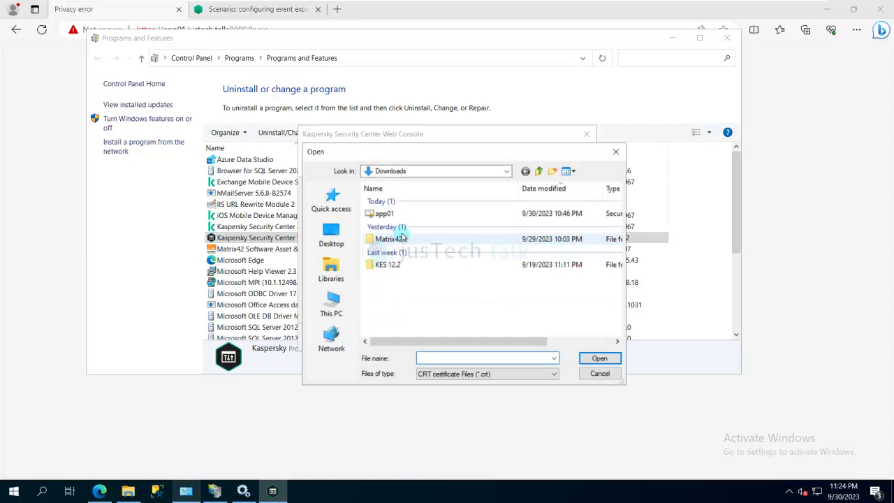
pyautogui.doubleClick(383, 213)
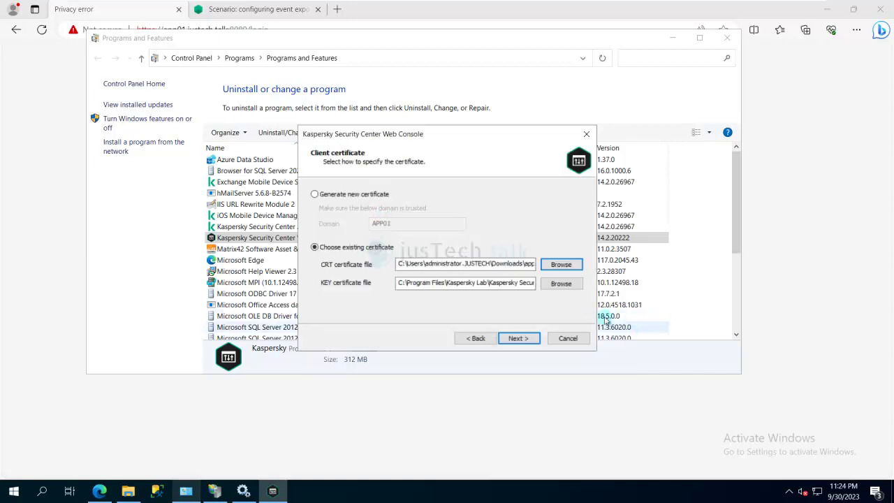
pyautogui.click(561, 283)
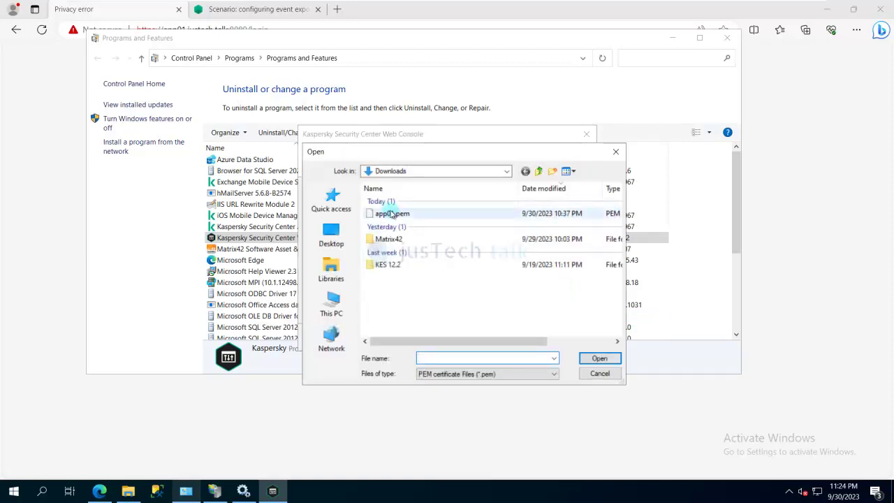
pyautogui.doubleClick(388, 213)
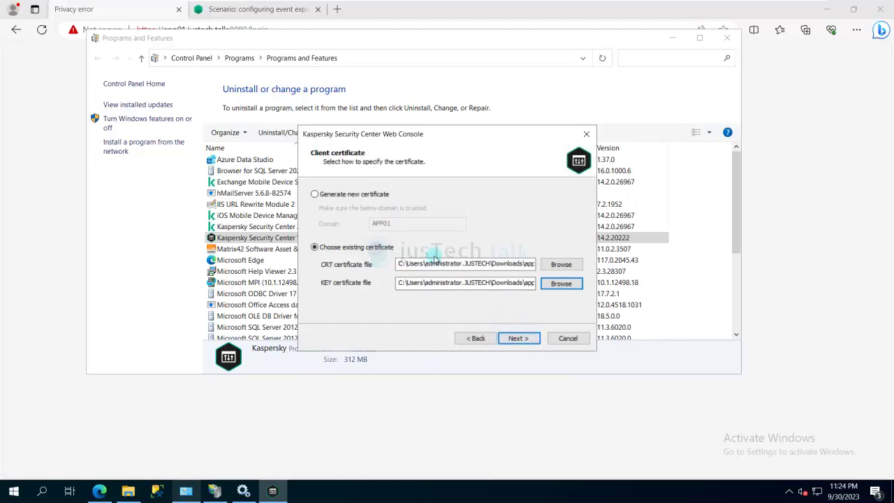
pyautogui.click(518, 338)
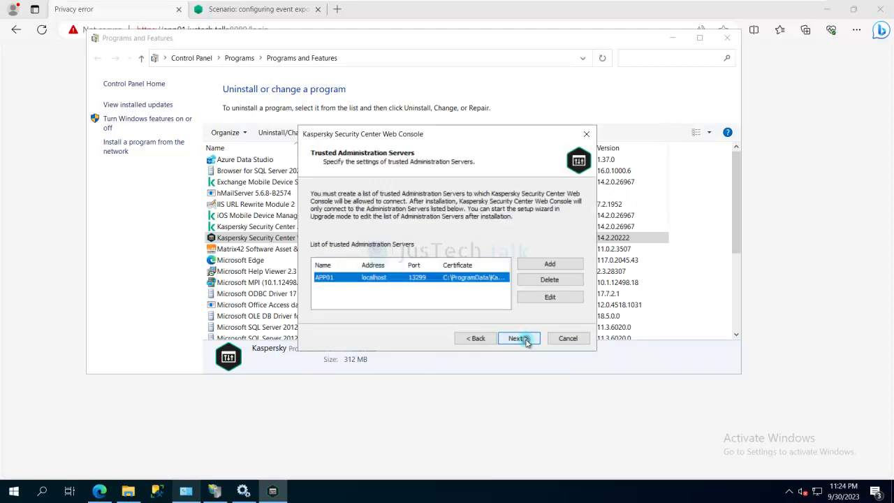
pyautogui.click(524, 338)
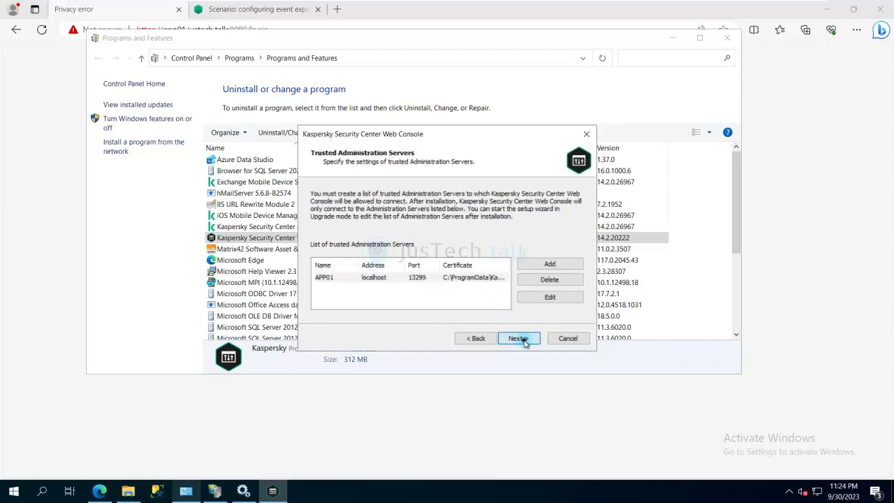
pyautogui.click(523, 339)
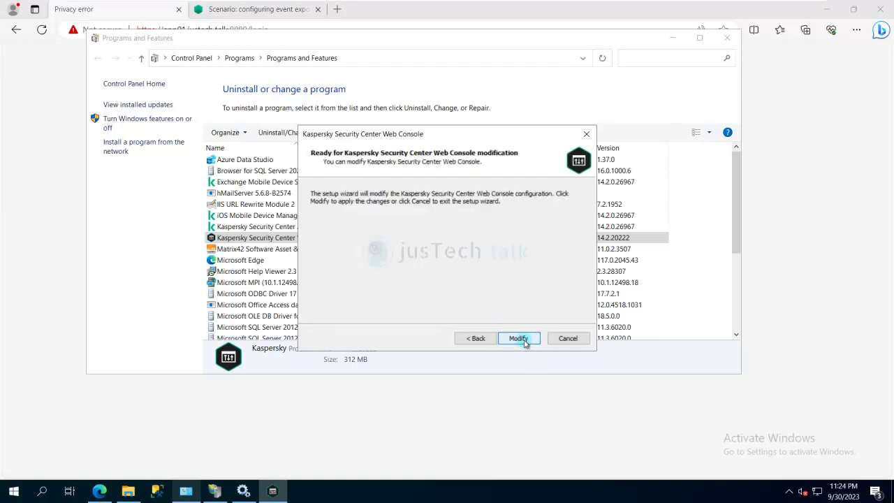
# Start applying the modification and minimize the Programs and Features window
pyautogui.click(523, 339)
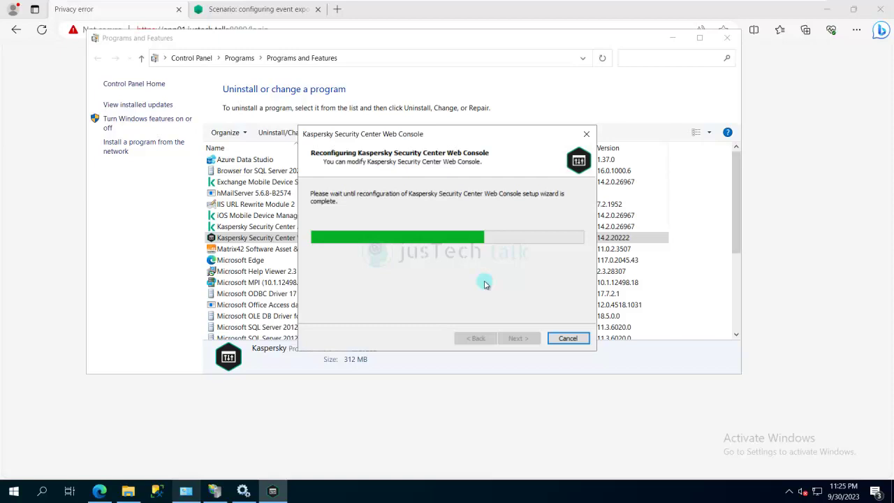
pyautogui.click(677, 39)
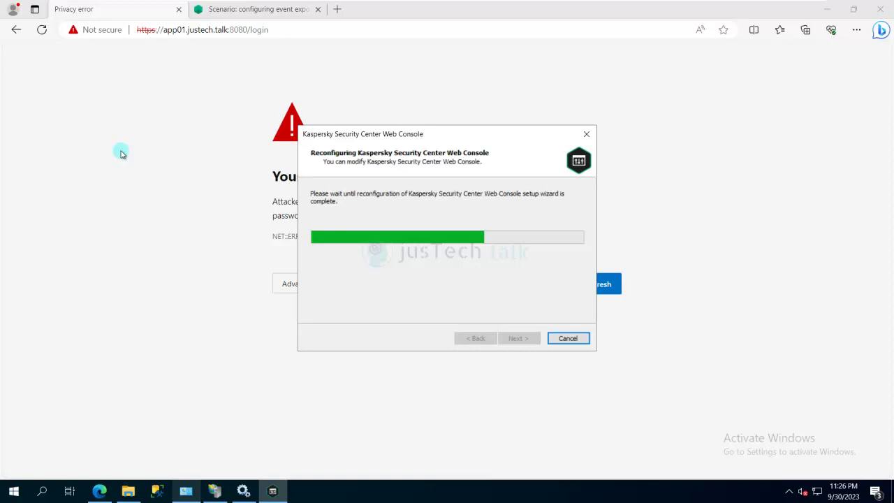
# Review the newest app01 certificate's security permissions in Downloads, then close its properties
pyautogui.click(128, 491)
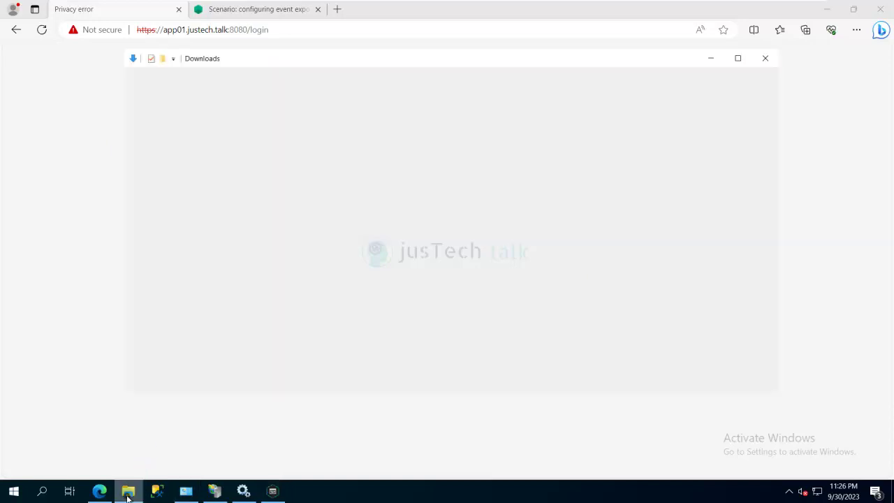
pyautogui.click(267, 144)
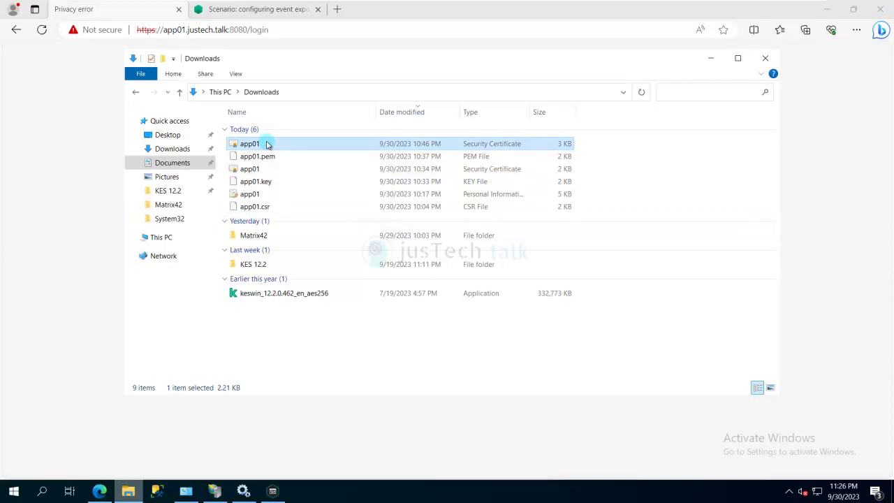
pyautogui.rightClick(268, 144)
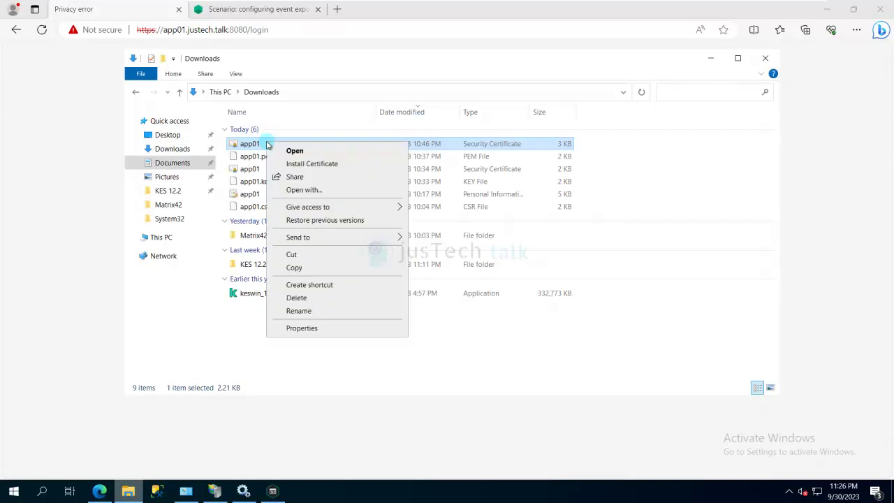
pyautogui.click(302, 328)
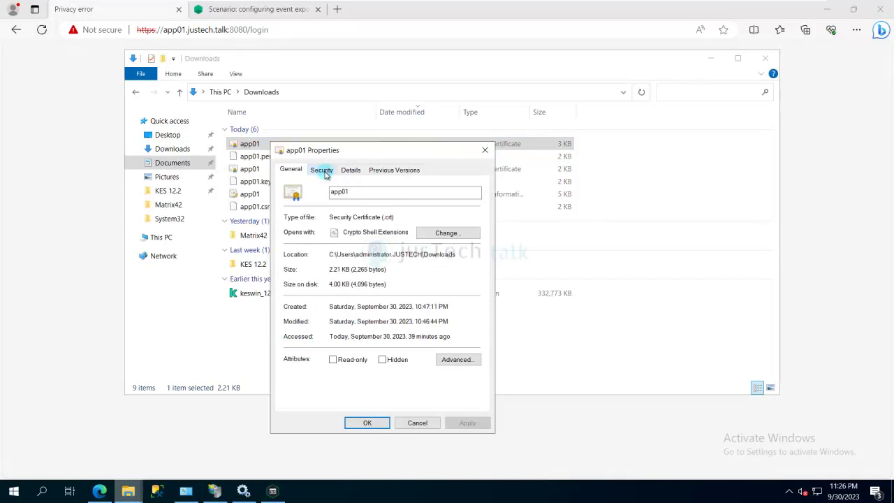
pyautogui.click(322, 171)
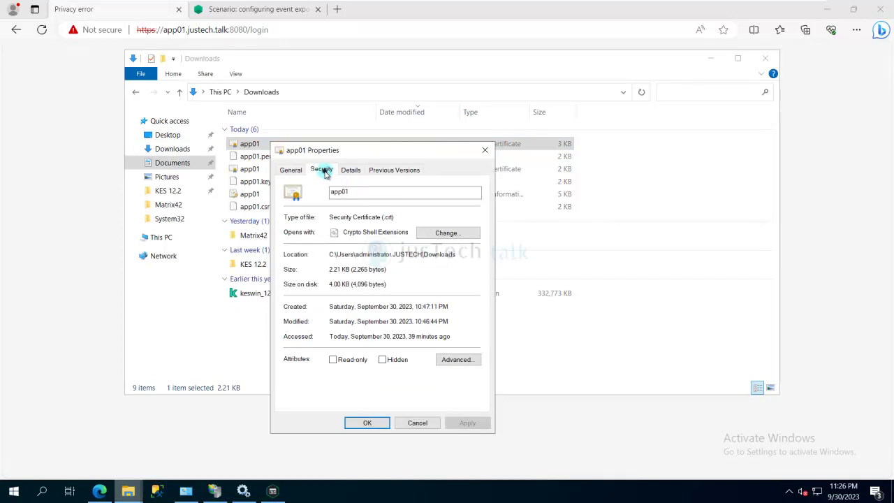
pyautogui.click(484, 150)
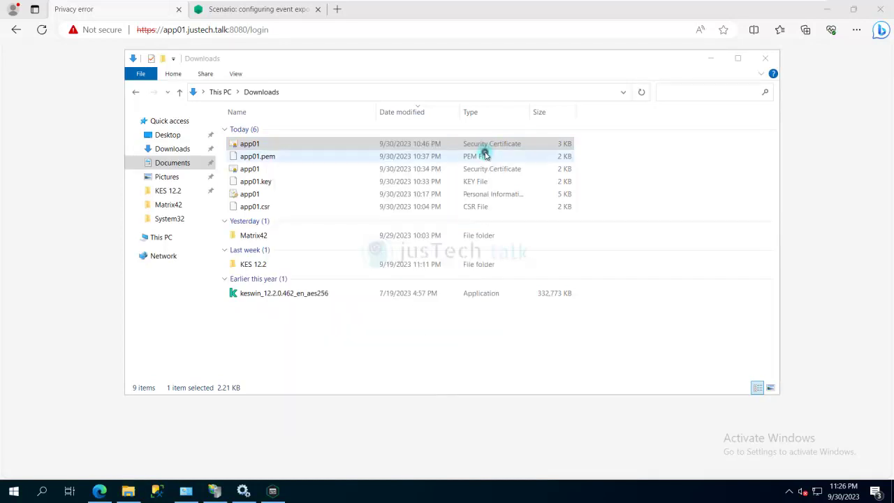
# Open the app01 certificate and view its Subject Alternative Name DNS entries, including kasp.justech.talk
pyautogui.doubleClick(253, 145)
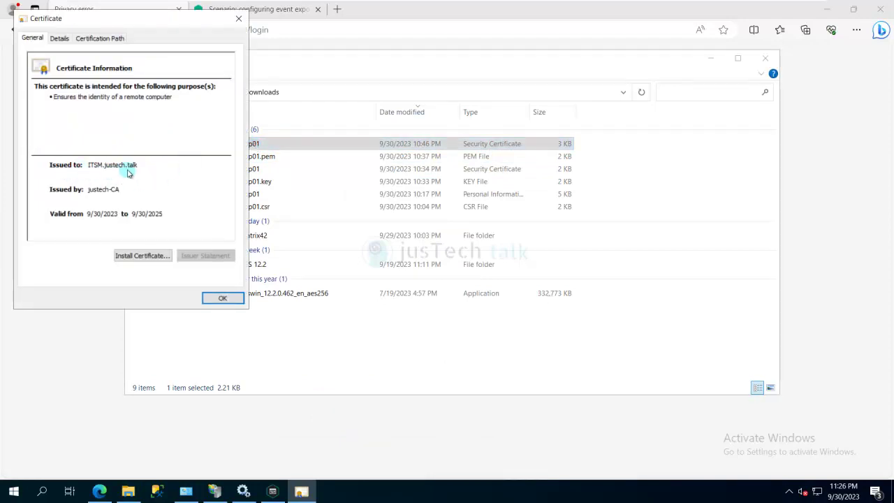
pyautogui.click(60, 39)
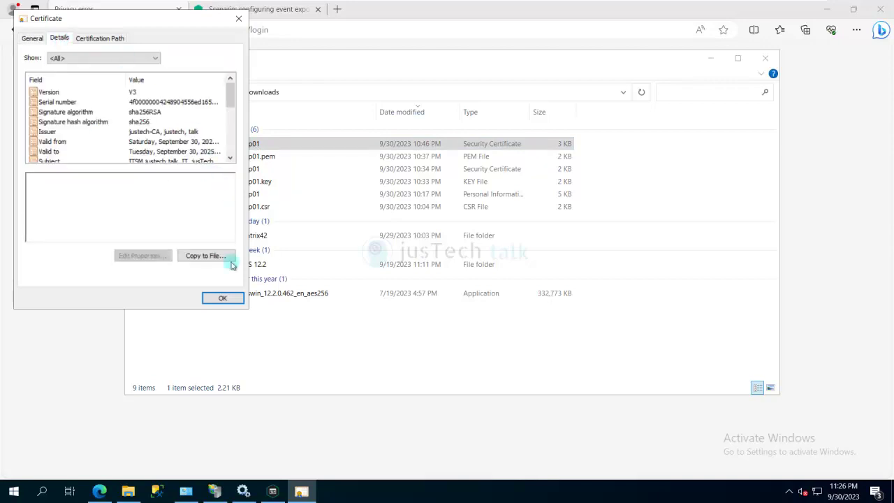
pyautogui.moveTo(232, 103); pyautogui.dragTo(232, 130)
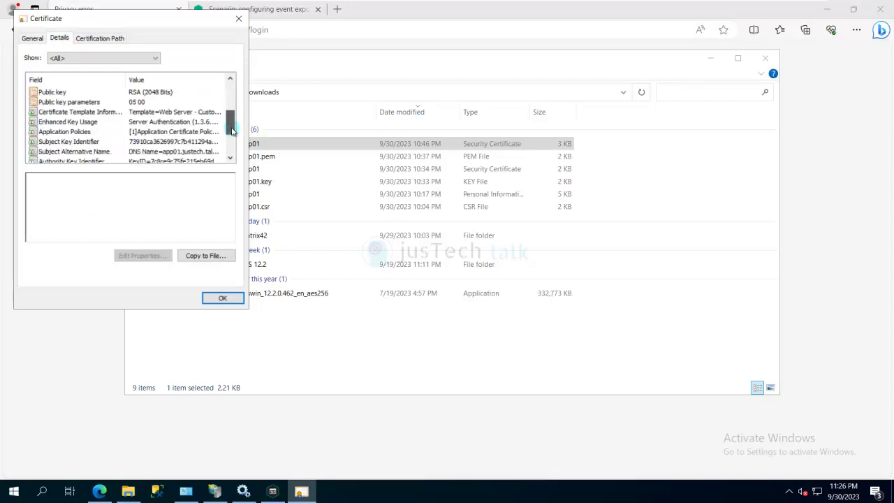
pyautogui.moveTo(232, 130); pyautogui.dragTo(230, 149)
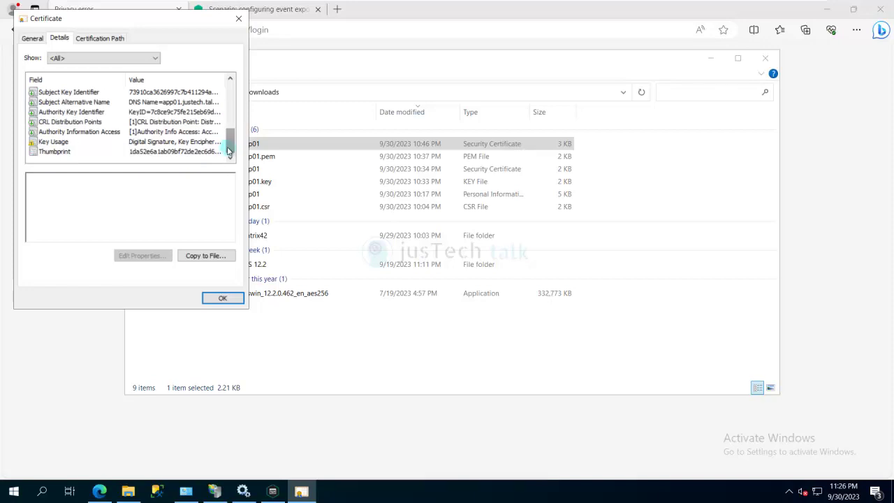
pyautogui.click(114, 105)
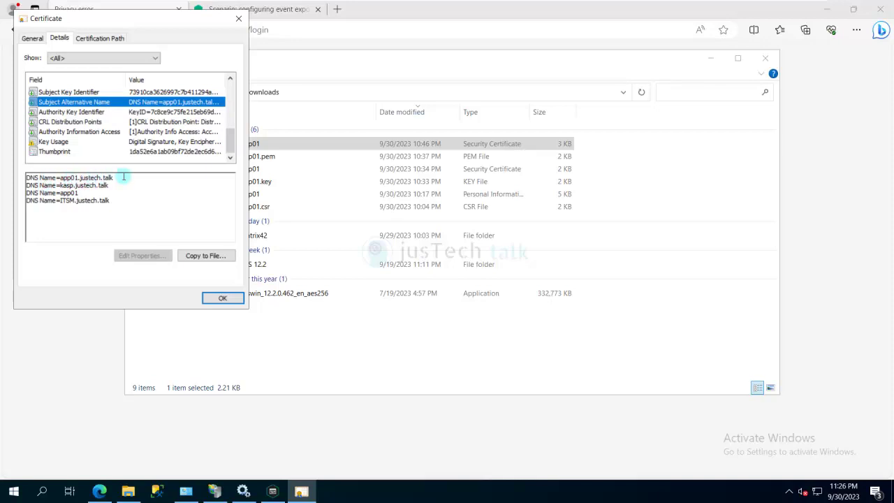
pyautogui.doubleClick(102, 186)
pyautogui.click(108, 187)
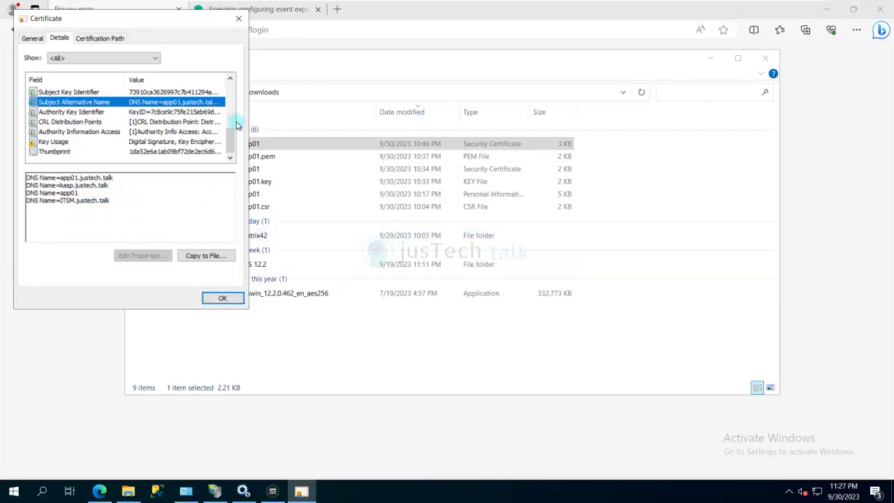
# Close the certificate viewer and Downloads window, then finish the completed setup wizard
pyautogui.click(239, 20)
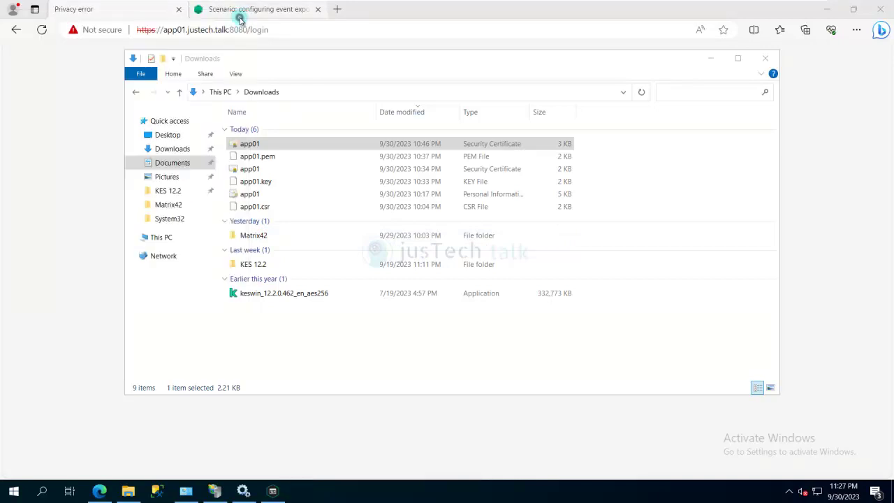
pyautogui.click(713, 60)
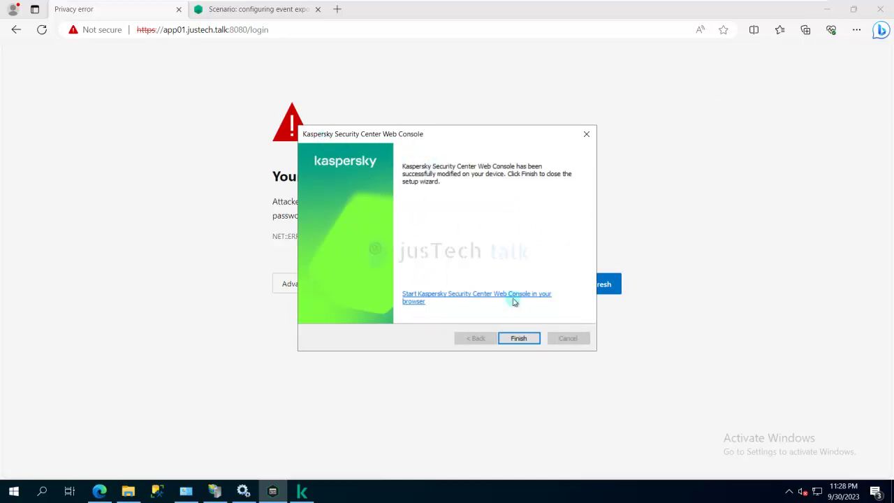
pyautogui.click(521, 342)
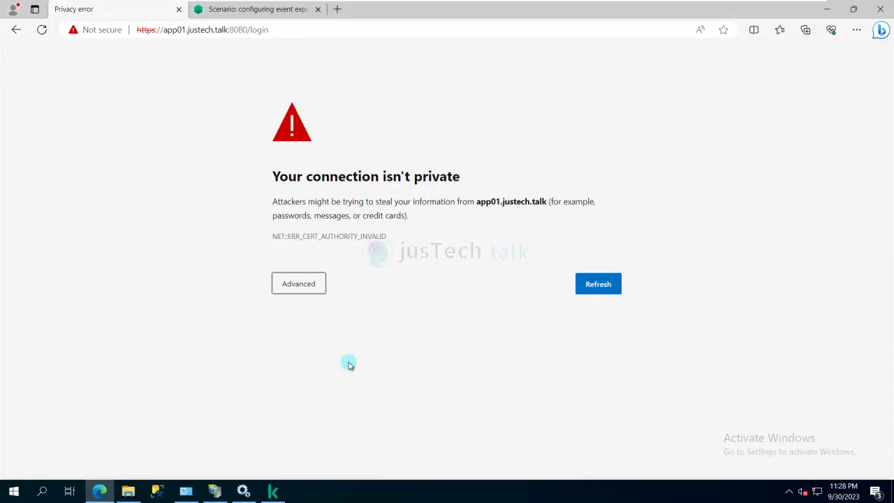
# Reload app01.justech.talk:8080 securely and inspect its justech-CA-issued certificate
pyautogui.click(41, 30)
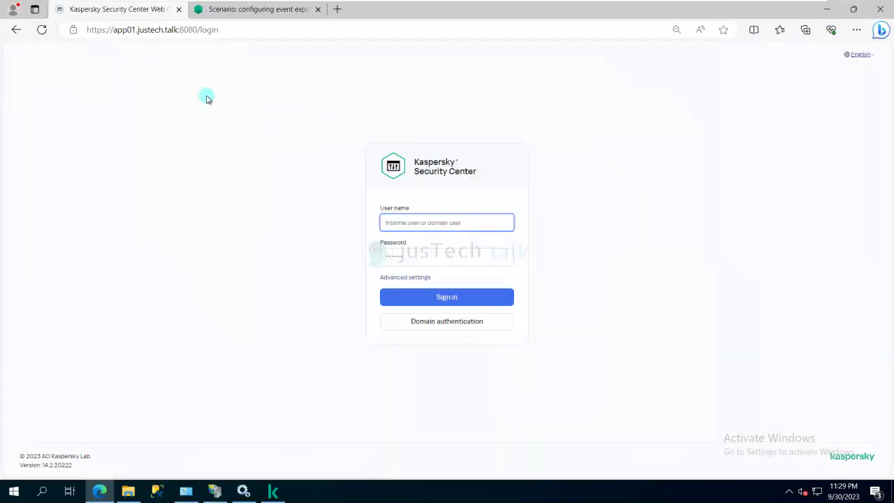
pyautogui.click(74, 32)
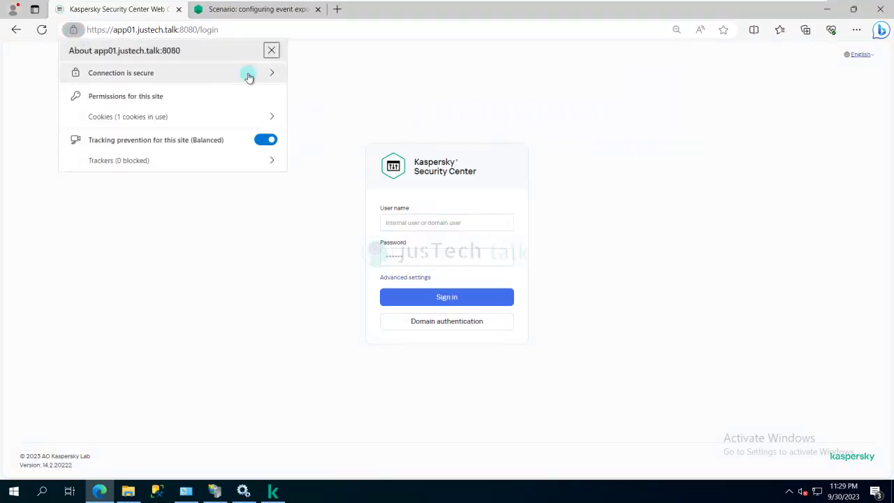
pyautogui.click(274, 73)
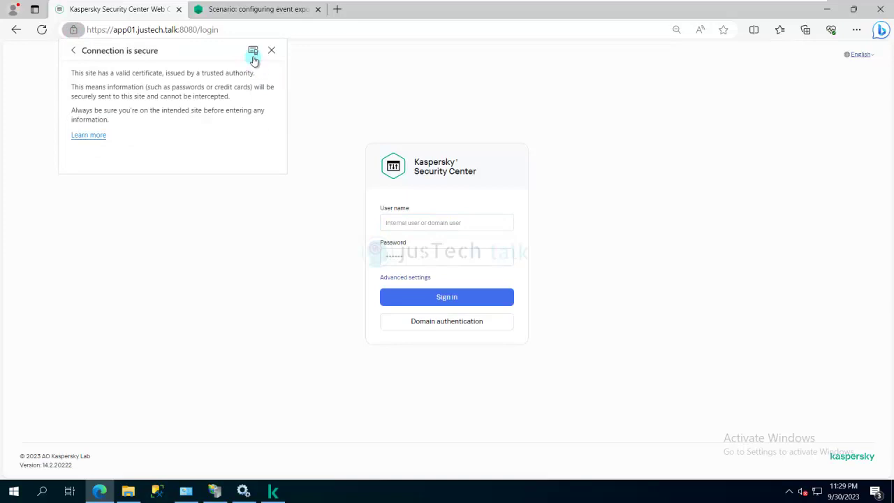
pyautogui.click(253, 53)
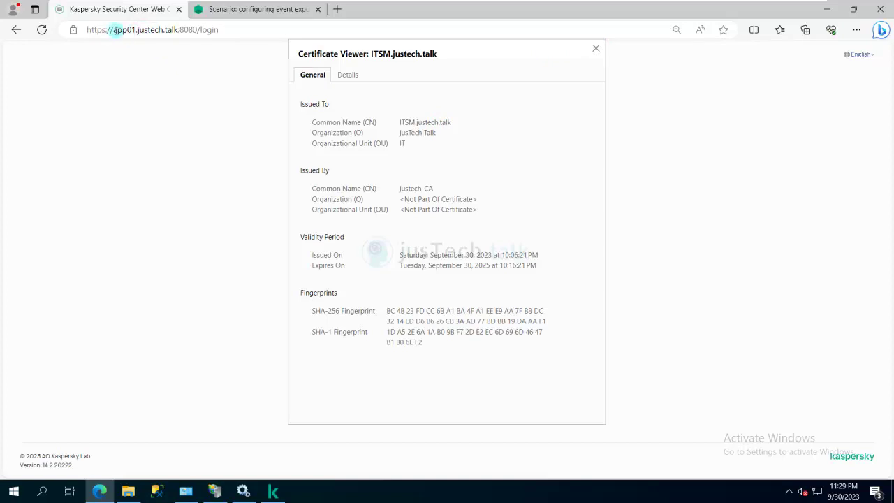
pyautogui.moveTo(113, 30); pyautogui.dragTo(180, 30)
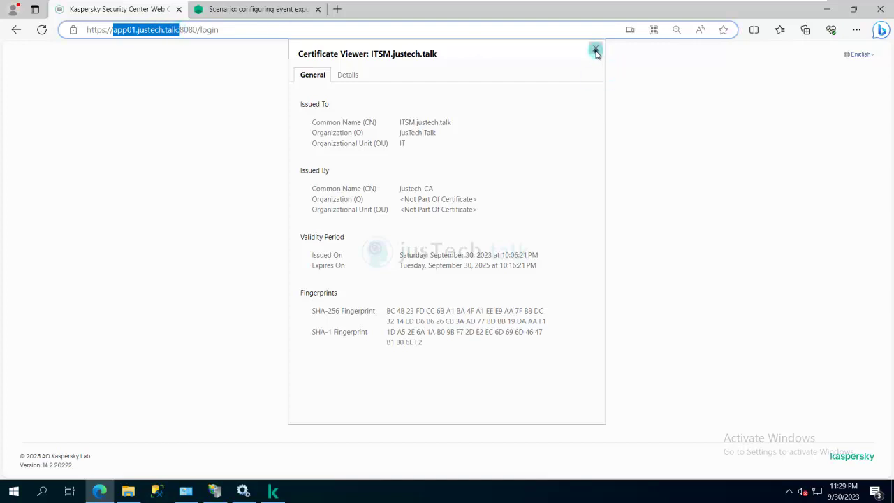
pyautogui.click(596, 51)
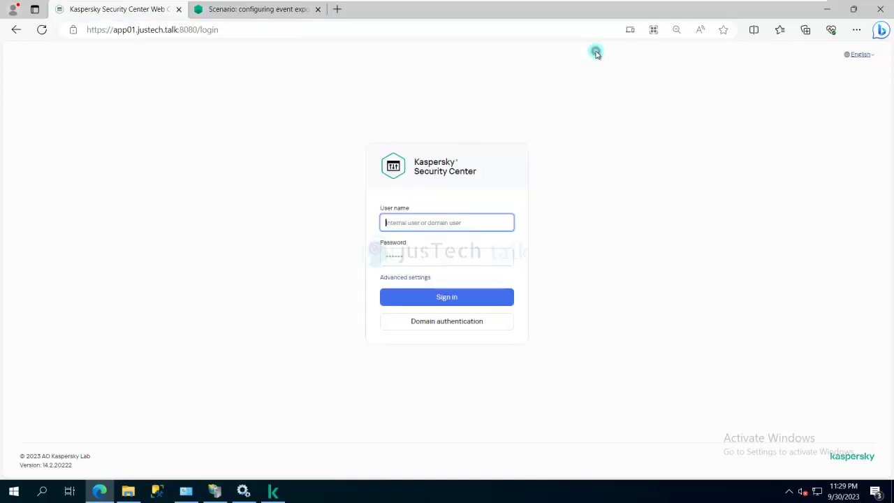
# Choose Domain authentication on the Kaspersky Security Center sign-in page
pyautogui.click(453, 331)
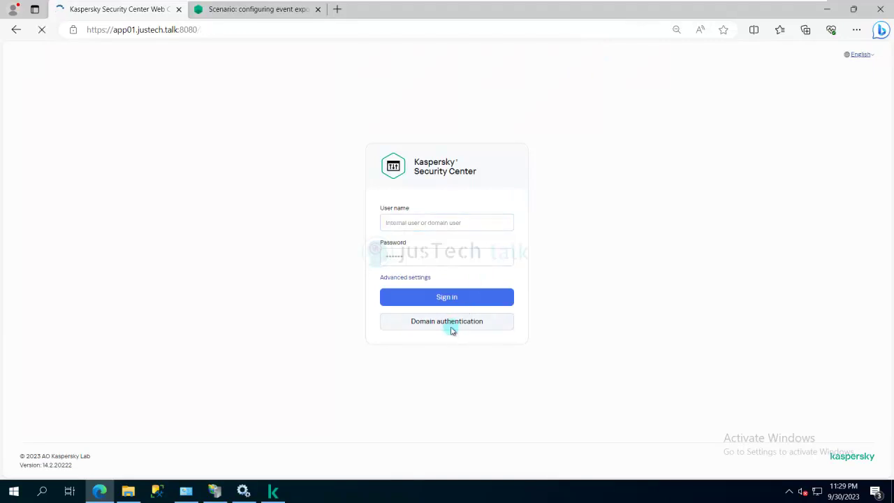